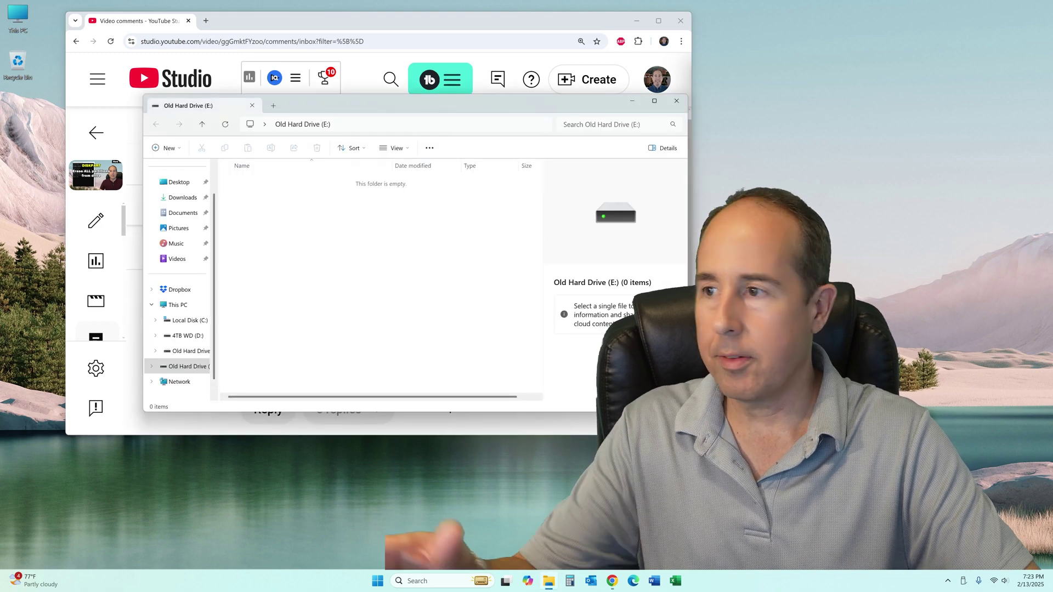
Close the empty drive folder and open Disk Management through a Start search for 'disk'.
click(667, 99)
key(super)
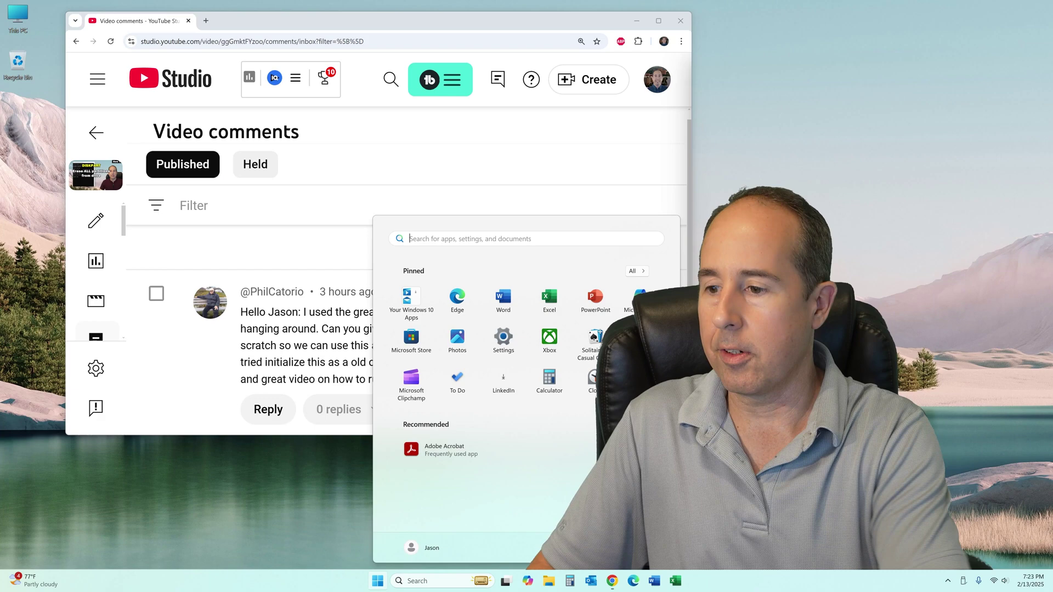
text(disk)
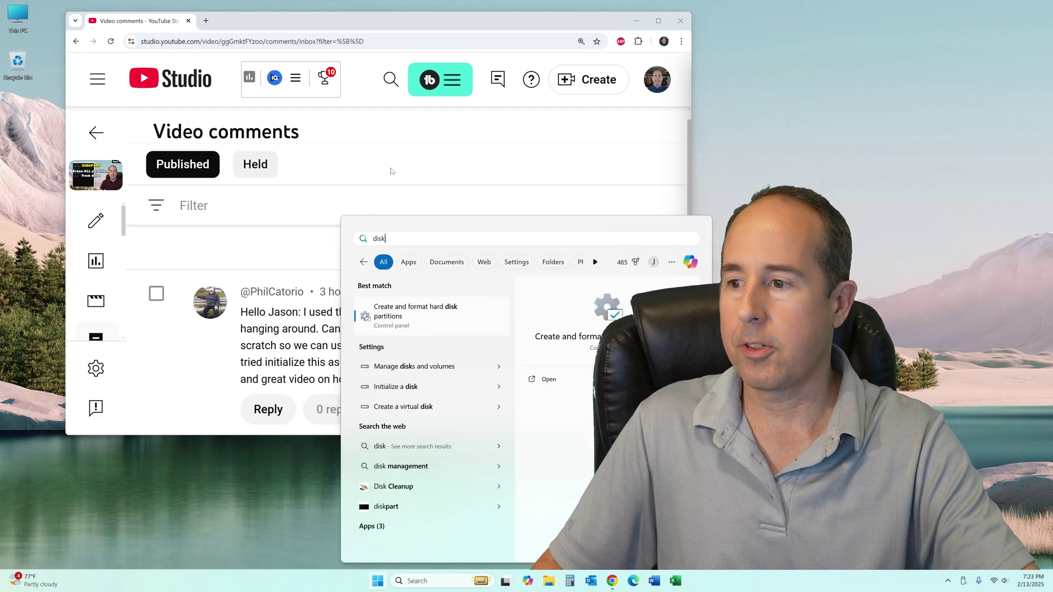
click(406, 309)
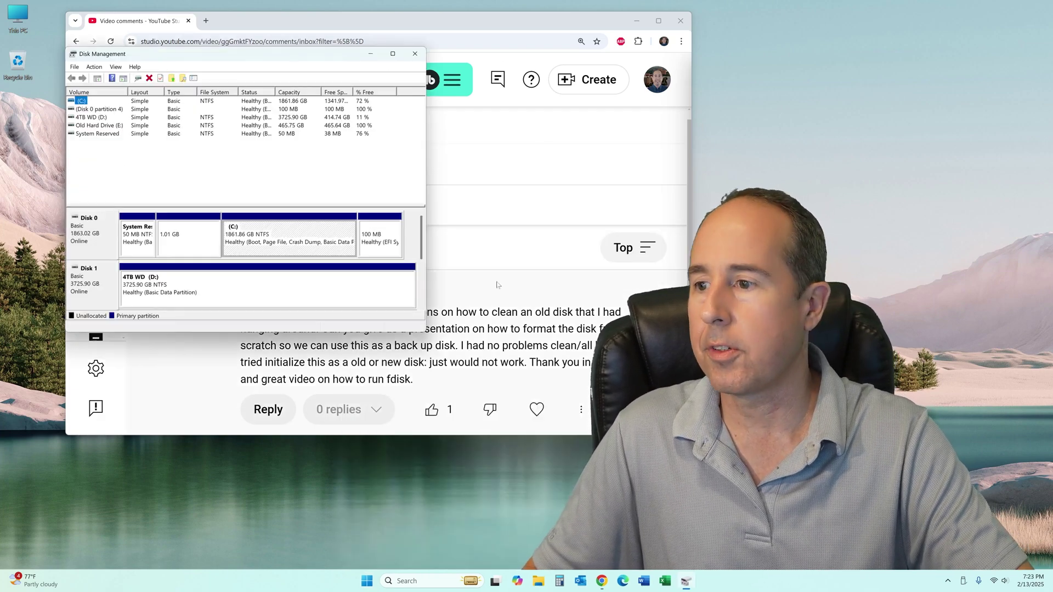
Minimize Chrome, enlarge Disk Management so Disk 2 shows, and search Start for 'cmd'.
click(680, 21)
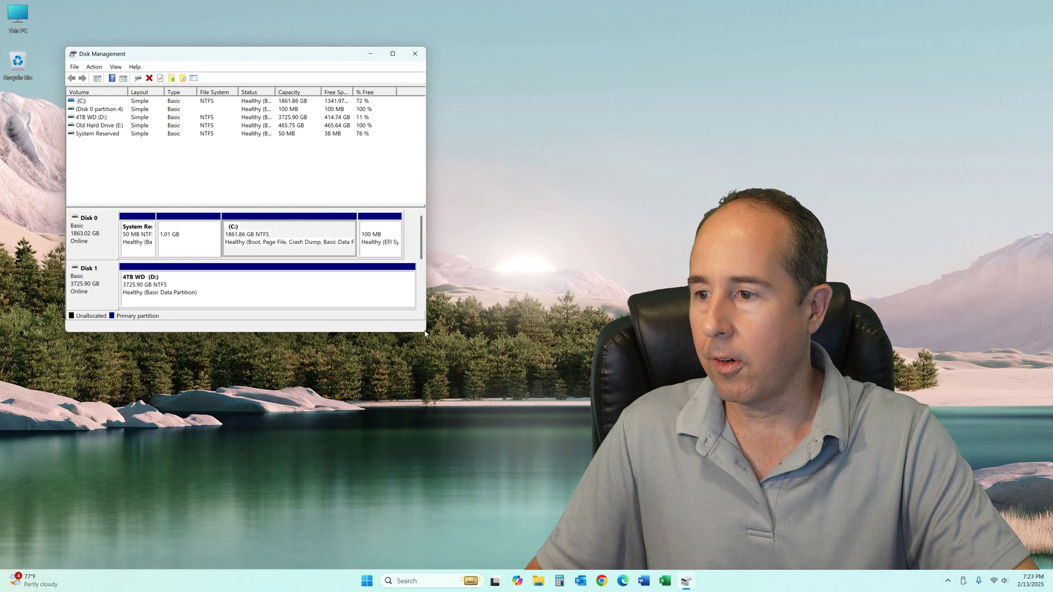
drag(423, 332, 751, 522)
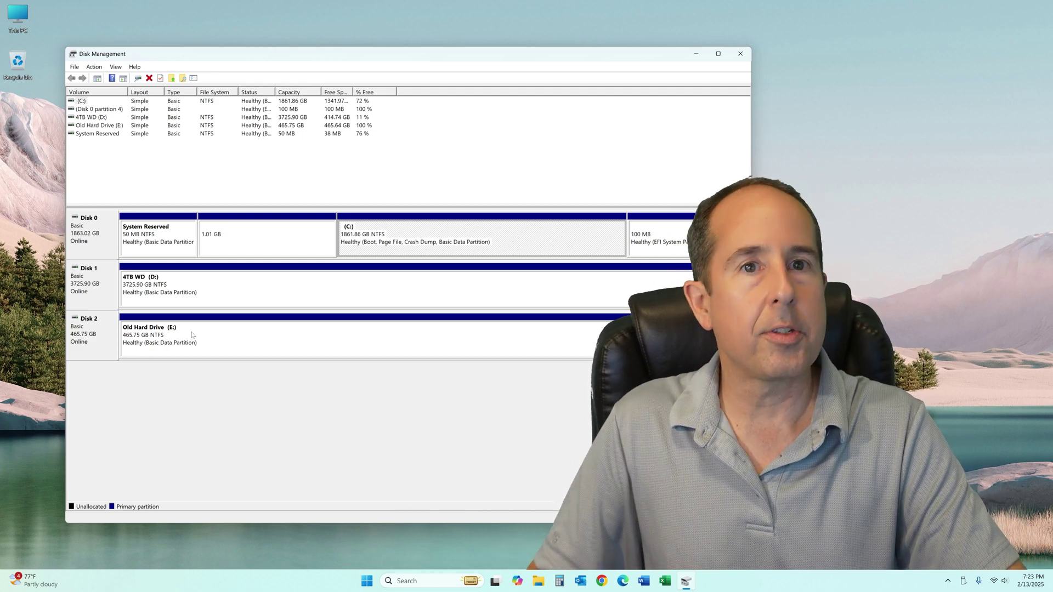
key(super)
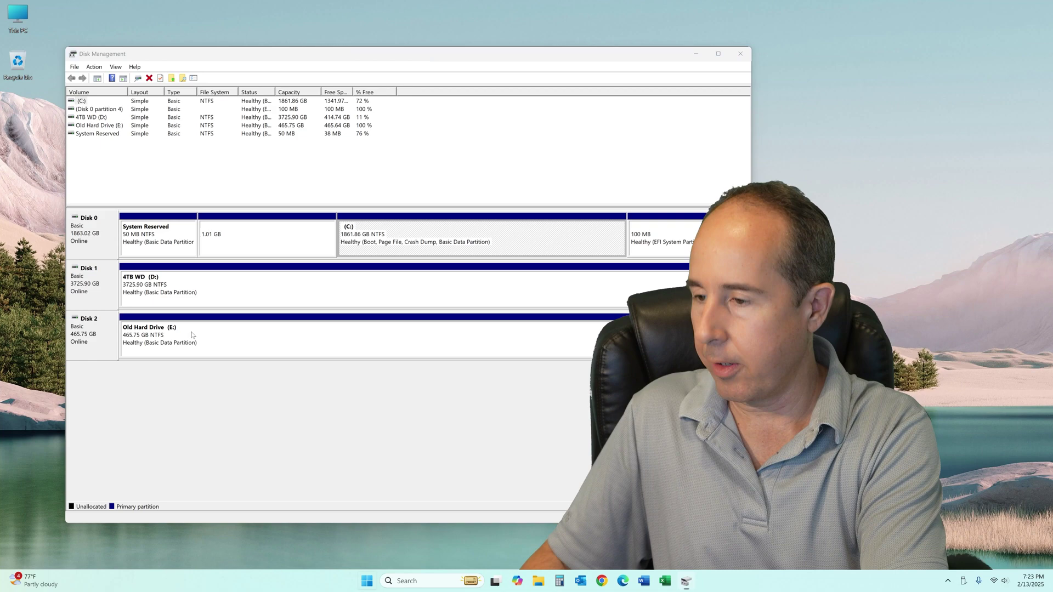
text(cmd)
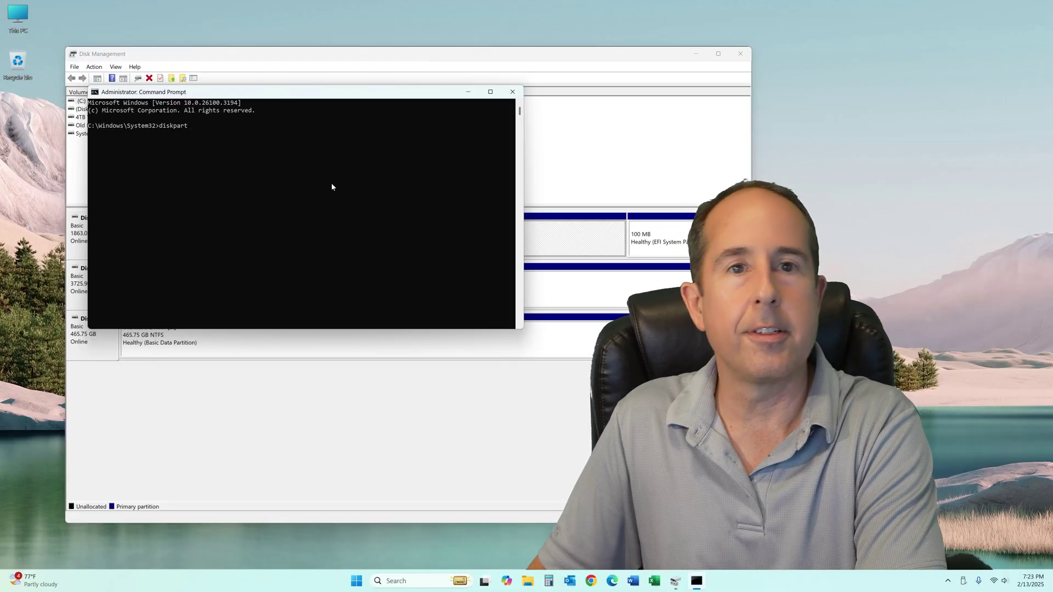
Start diskpart, list all disks and select Disk 2.
text(t)
ctrl+scroll(348, 204, up, 3)
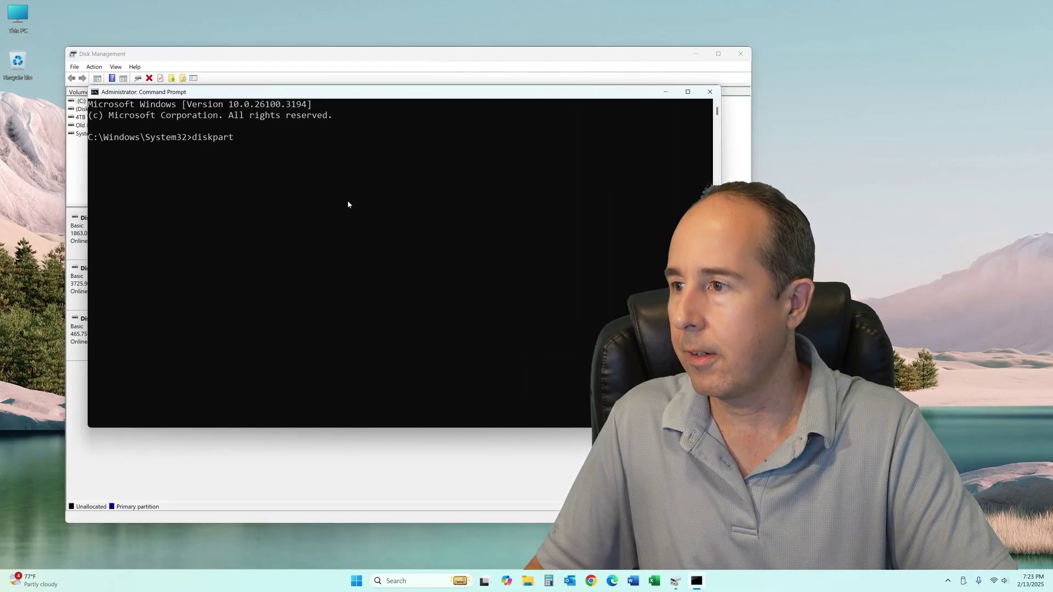
key(Return)
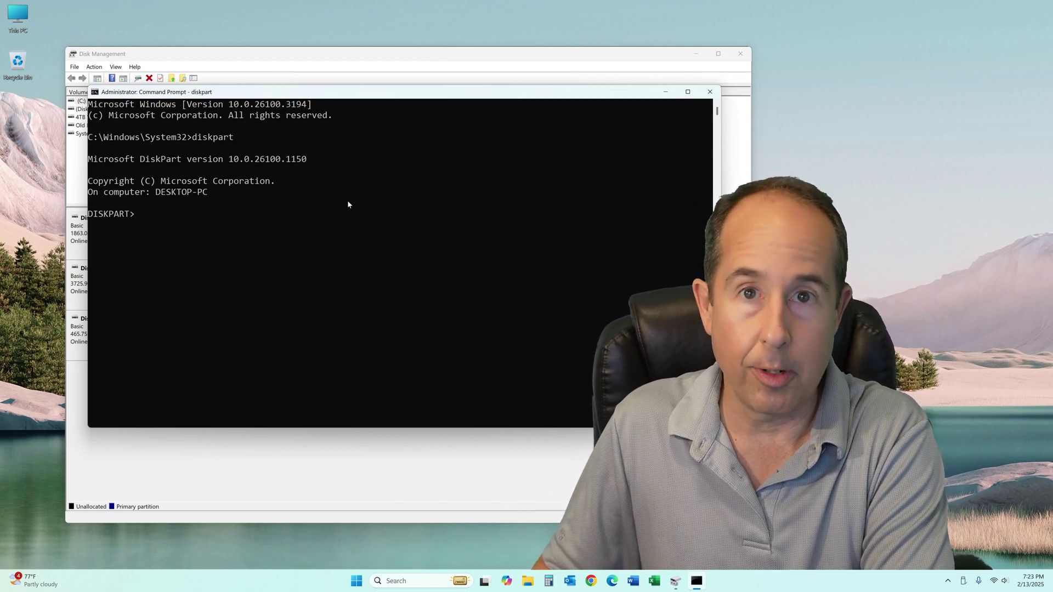
text(list disk)
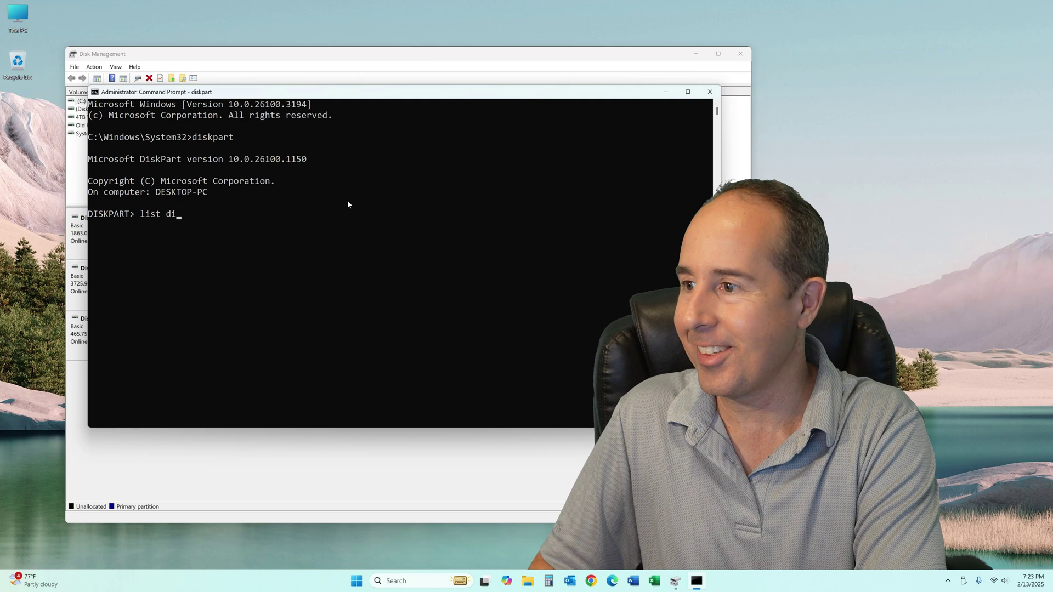
key(Return)
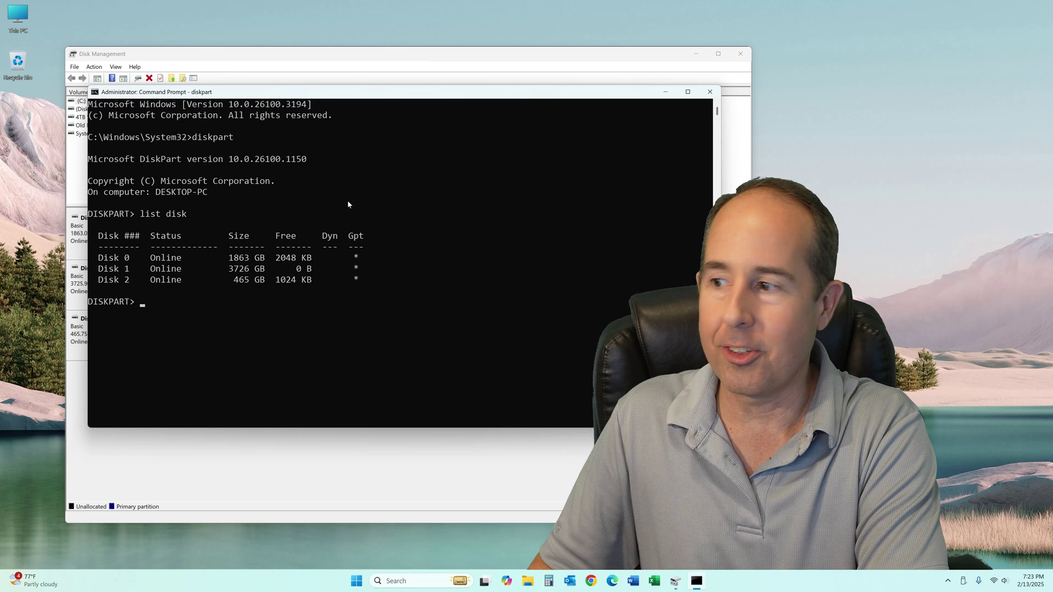
text(sel disk 2)
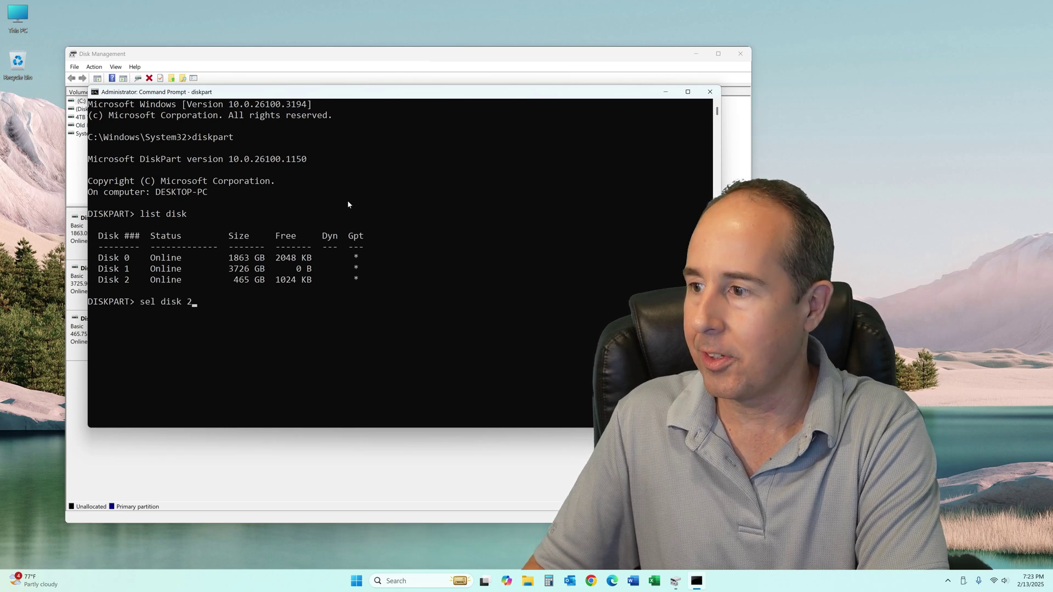
key(Return)
Clean Disk 2, exit diskpart and close the administrator console.
text(clean)
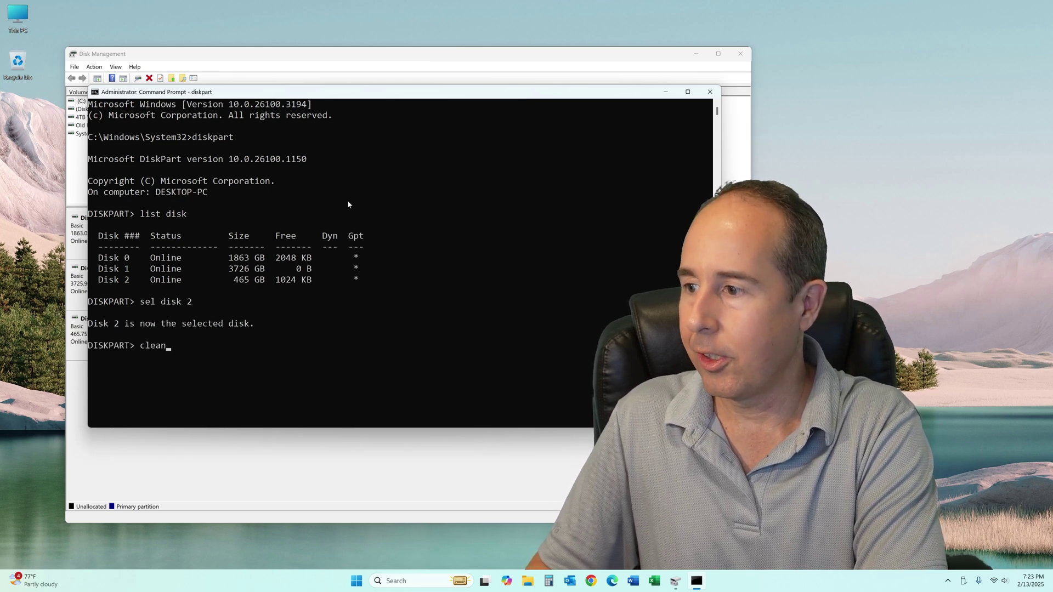
drag(220, 93, 561, 69)
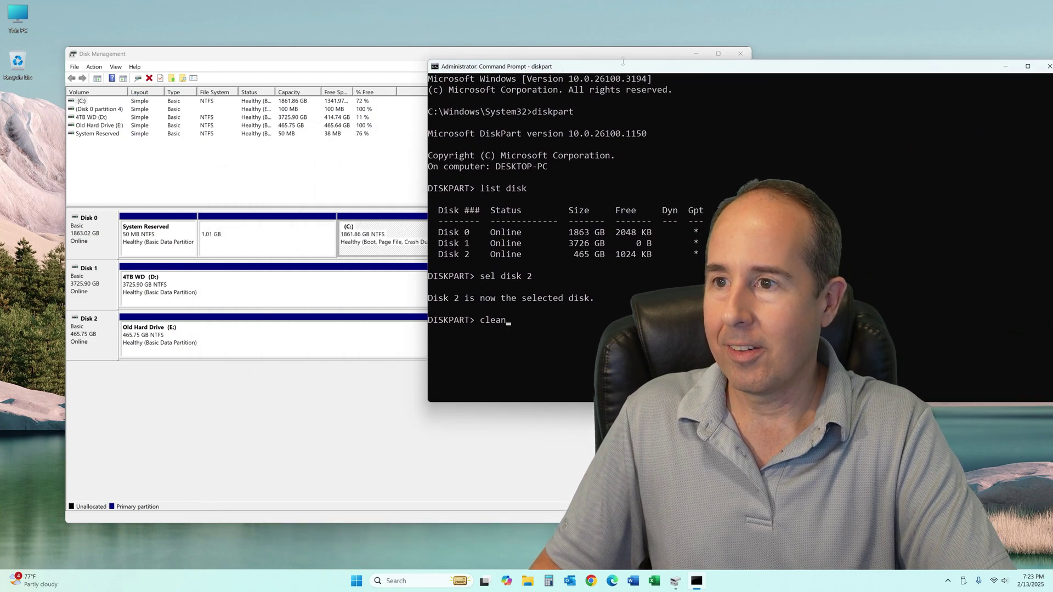
drag(623, 61, 551, 57)
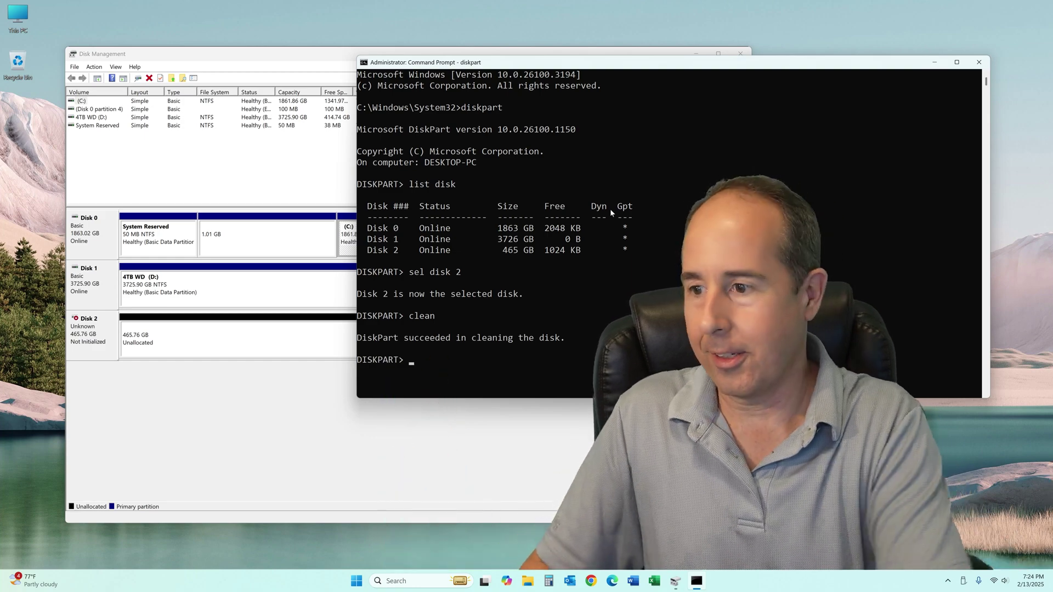
text(ei)
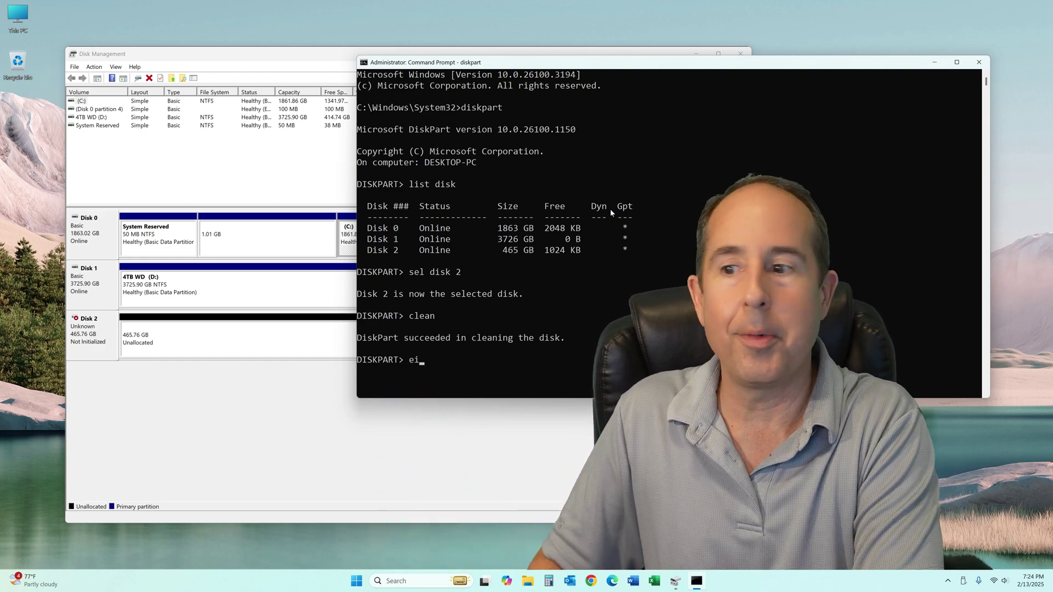
text(it)
key(Return)
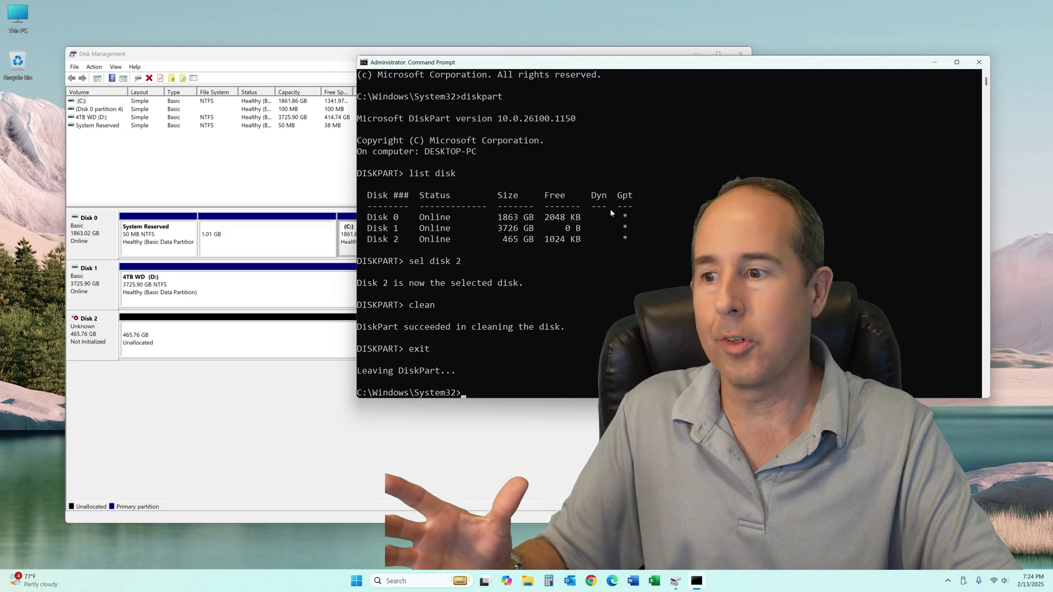
click(979, 62)
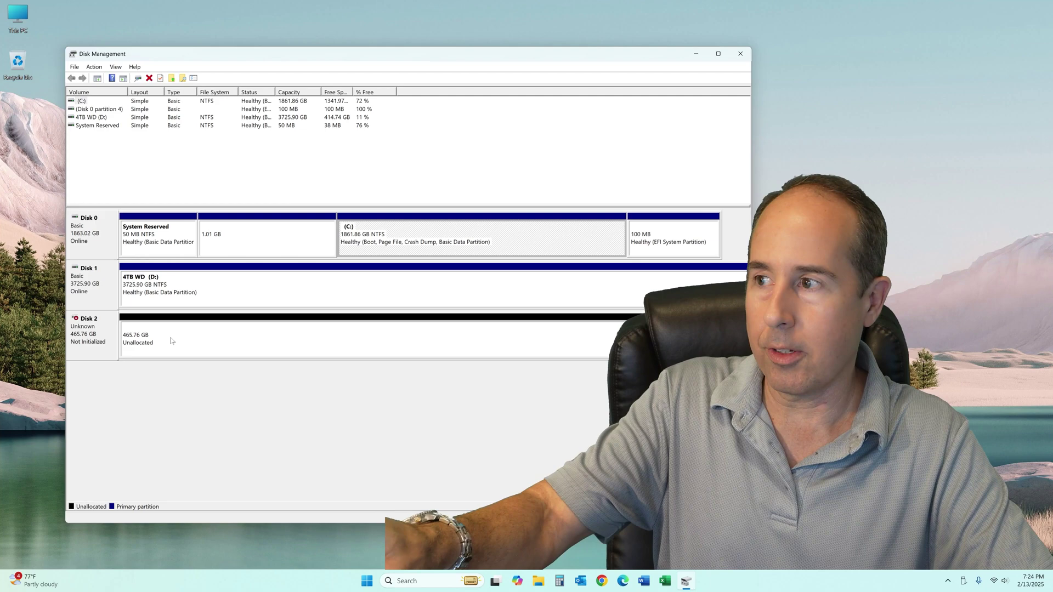
Initialize Disk 2 with the GPT (GUID Partition Table) partition style.
right_click(88, 329)
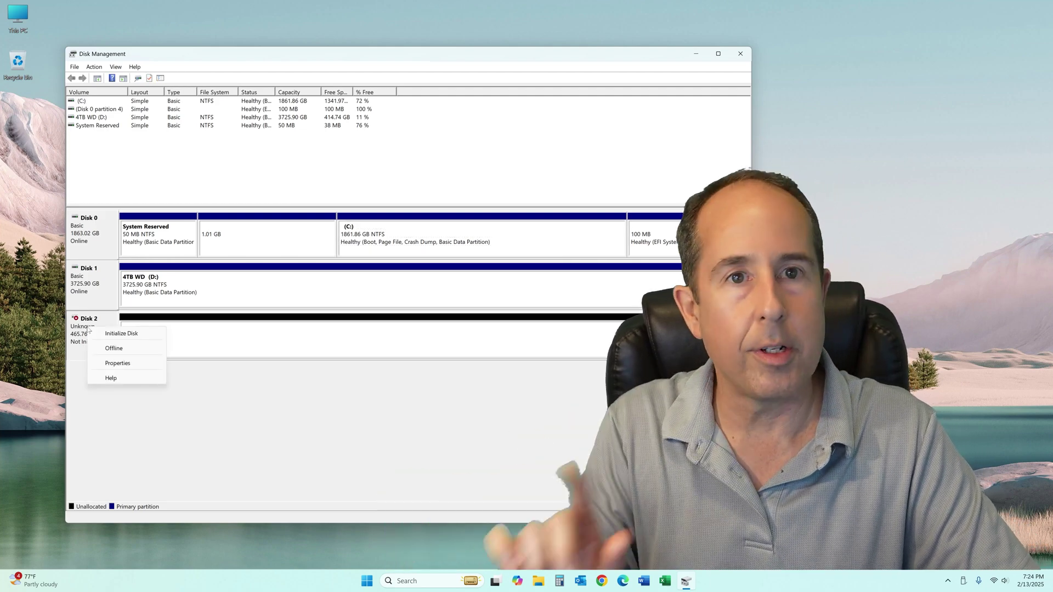
click(121, 334)
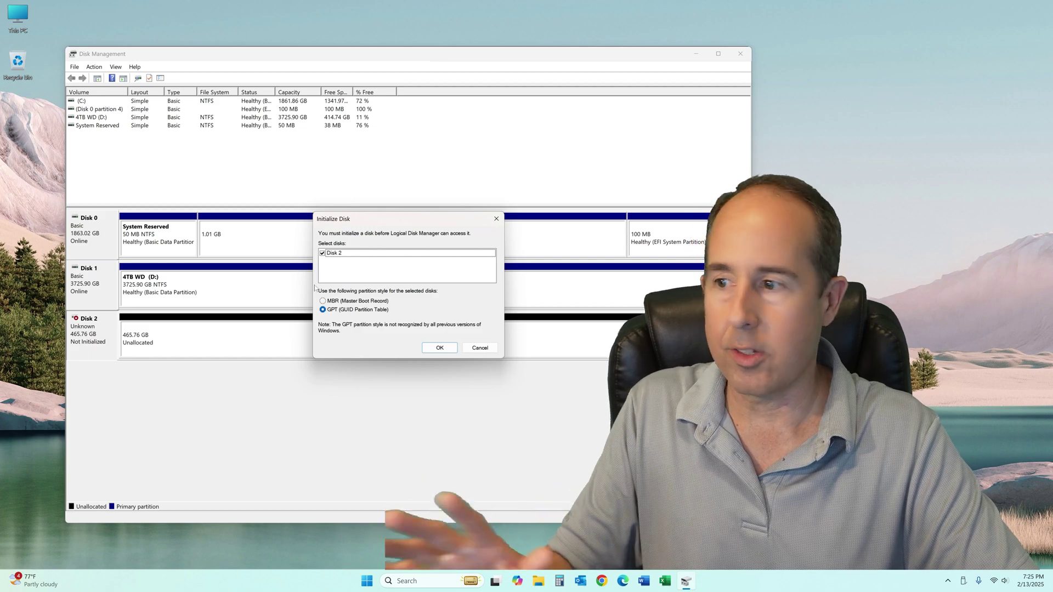
click(439, 347)
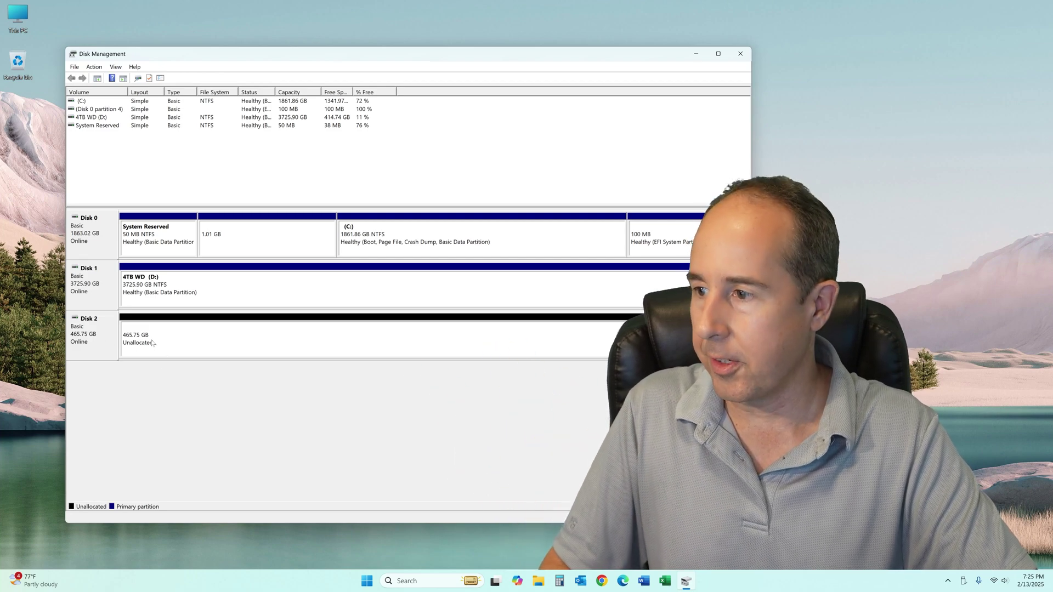
Start a New Simple Volume on Disk 2 using the full 476923 MB and drive letter E.
right_click(213, 341)
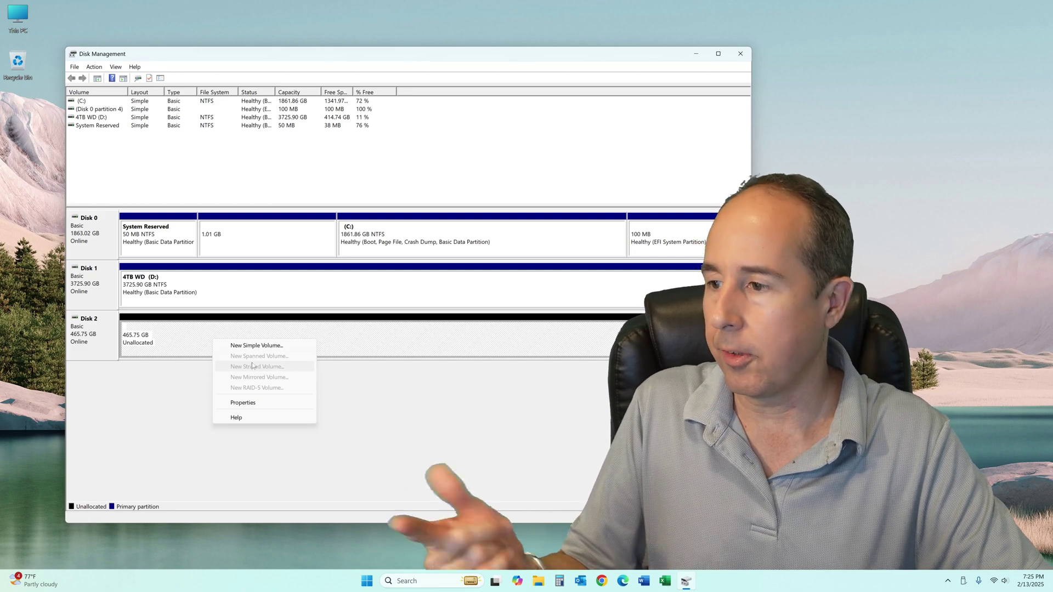
click(267, 346)
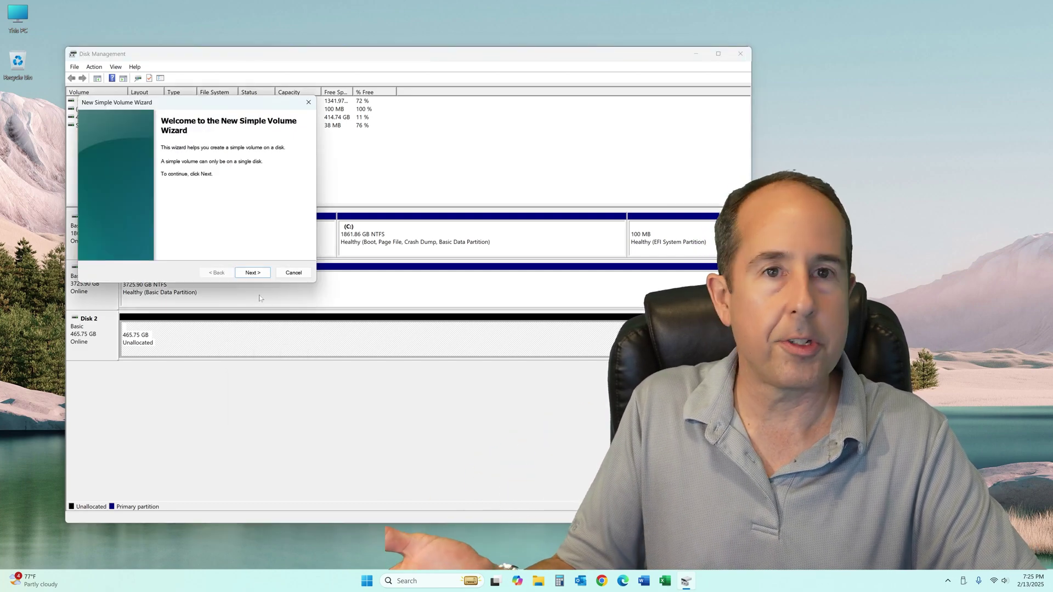
click(251, 273)
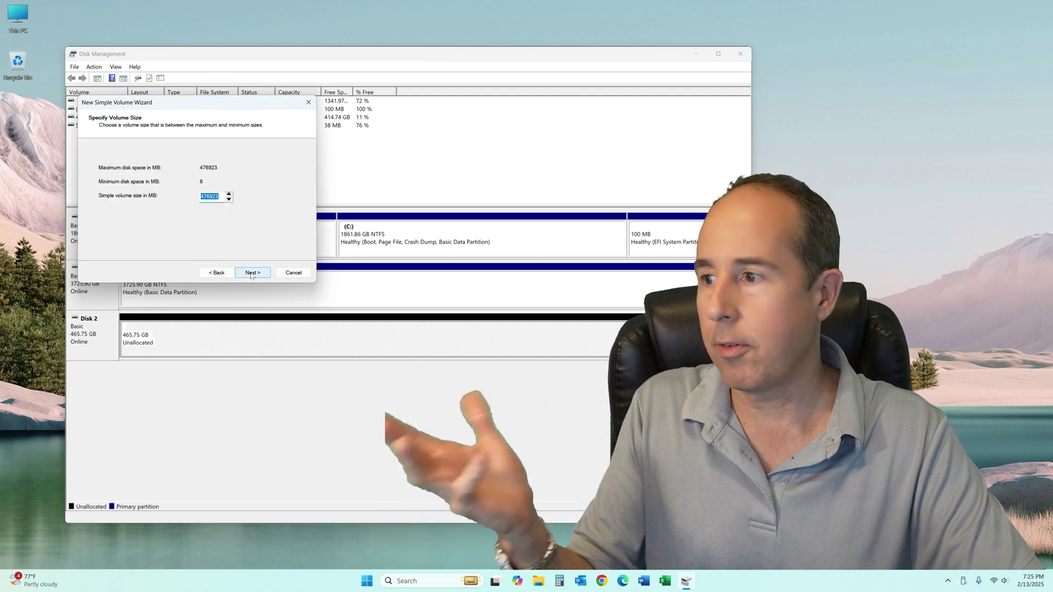
click(252, 273)
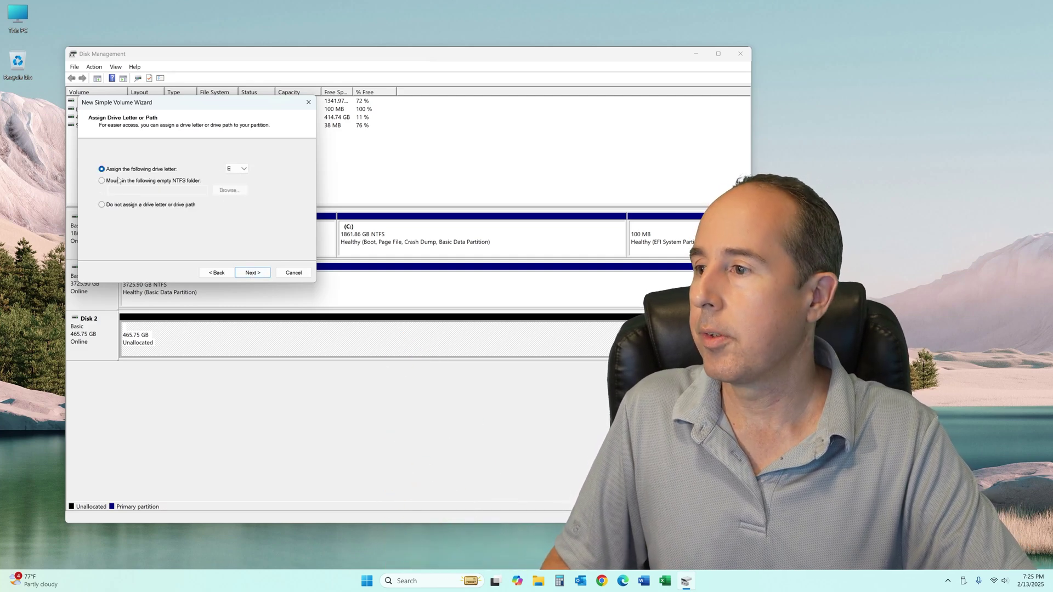
click(252, 274)
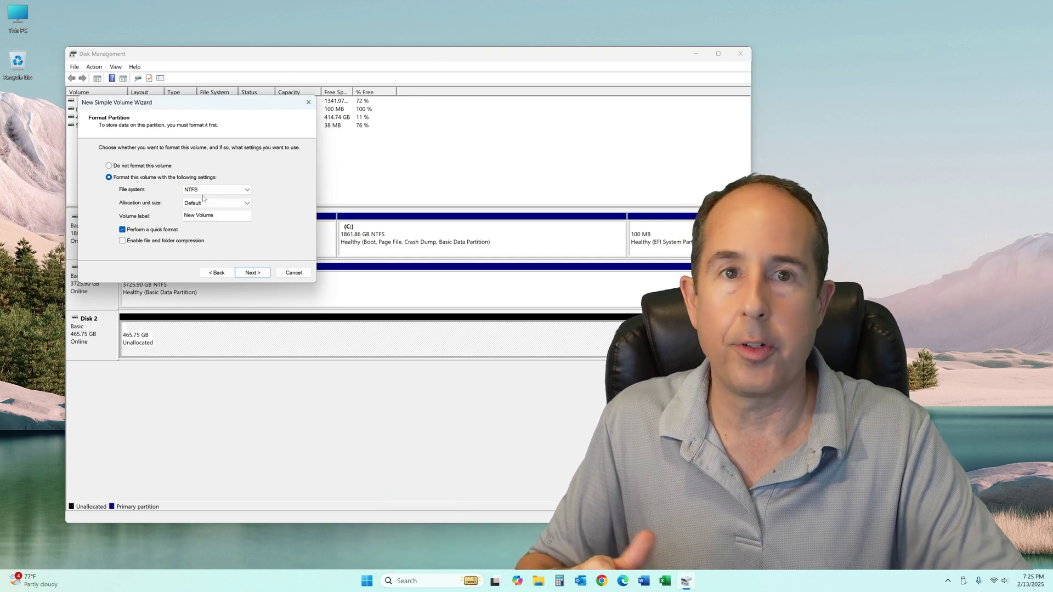
Keep NTFS with quick format and finish the wizard to create New Volume (E:).
click(206, 191)
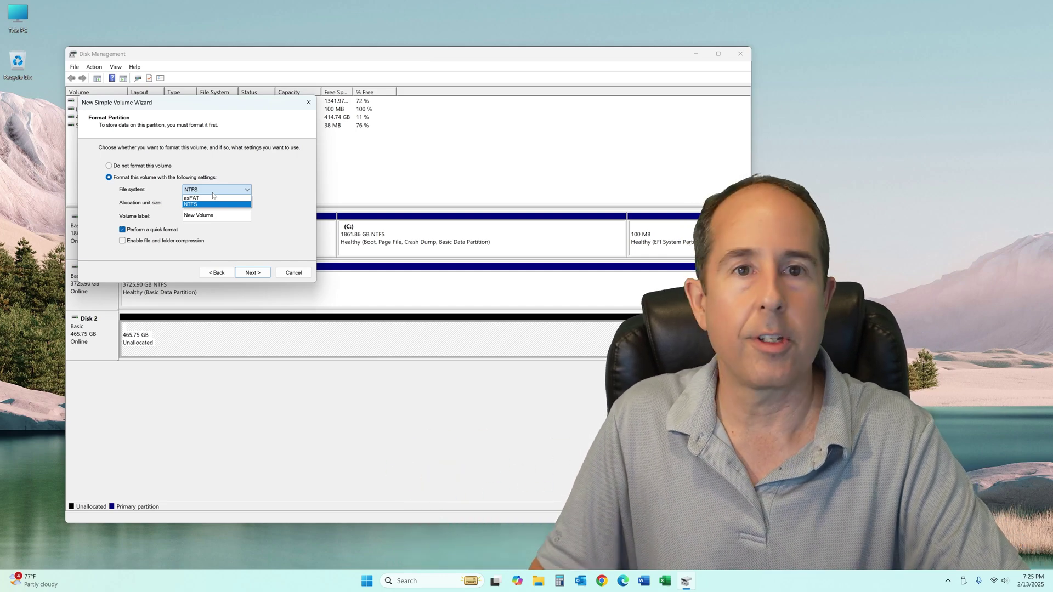
click(200, 203)
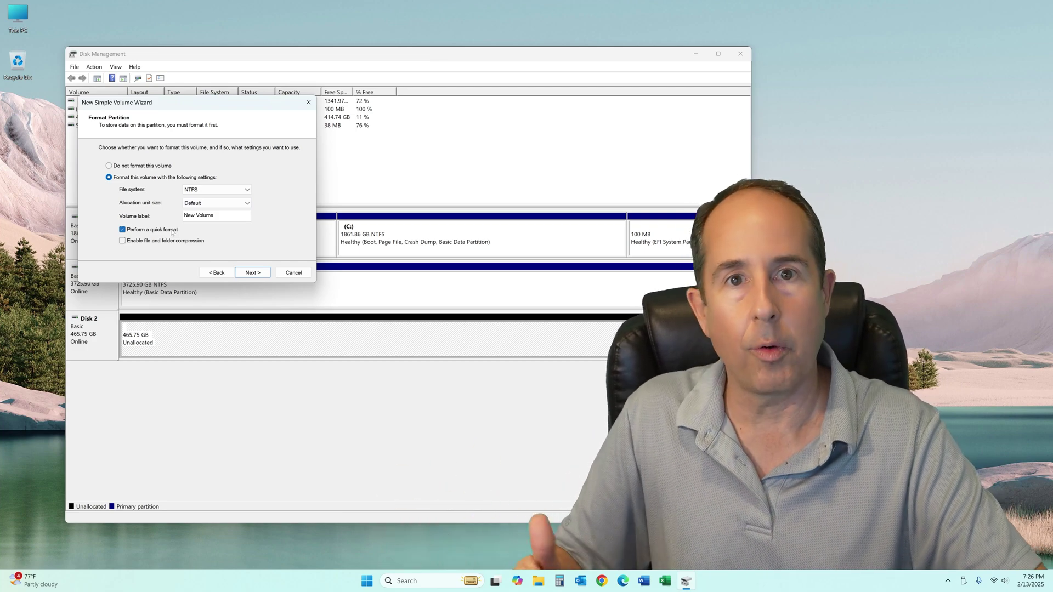
click(255, 273)
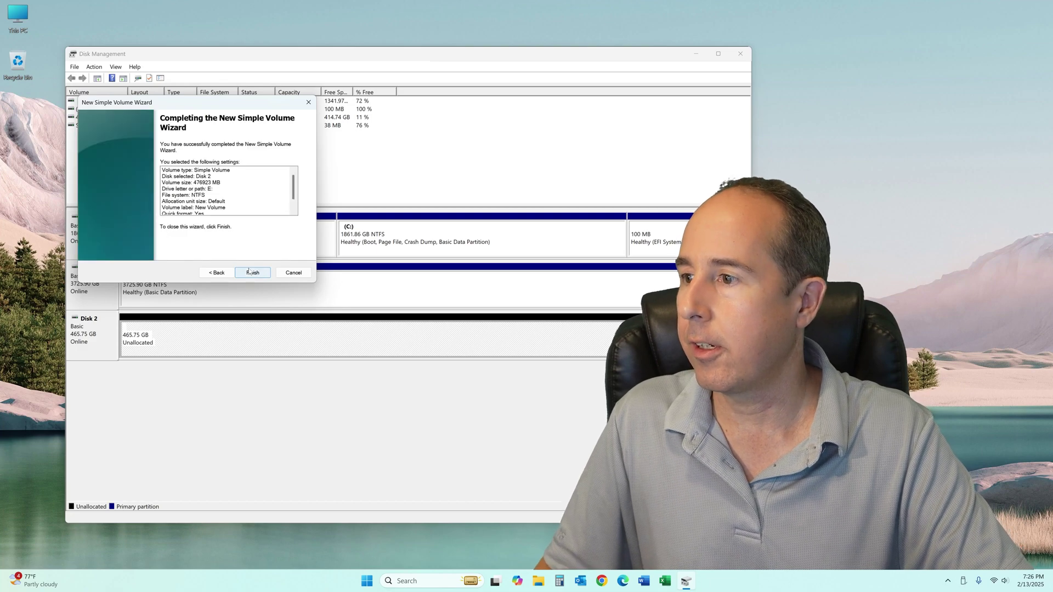
click(251, 273)
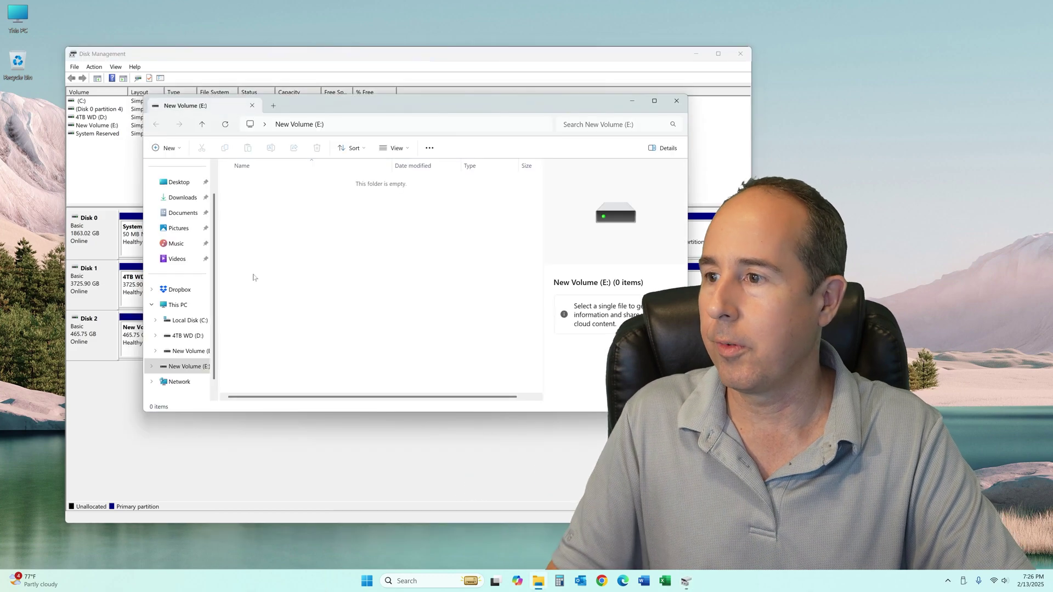
Move the New Volume (E:) Explorer window to the right, beside Disk Management's Disk 2.
drag(384, 106, 720, 111)
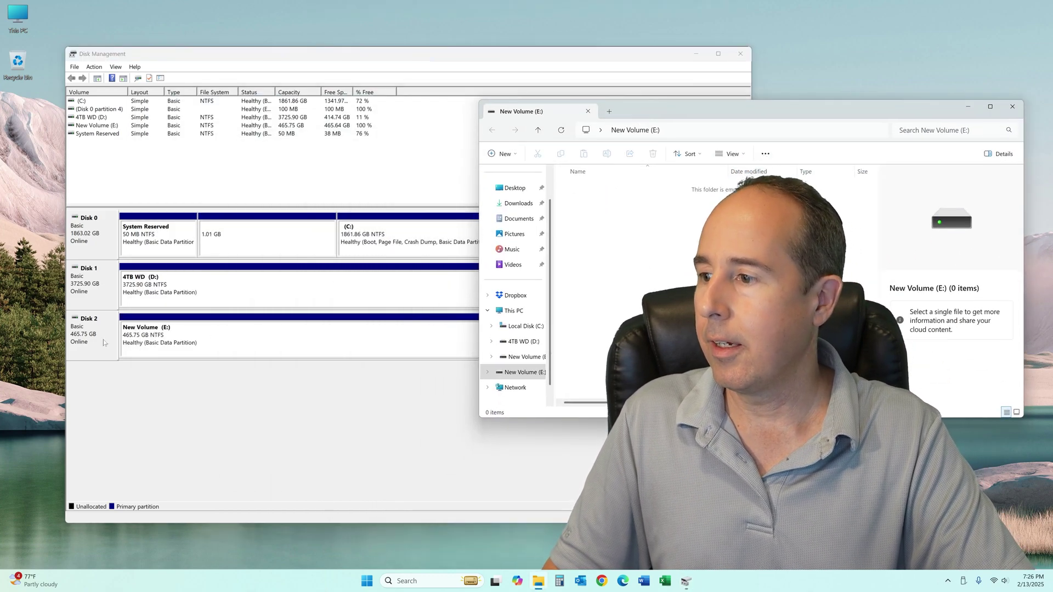
click(364, 392)
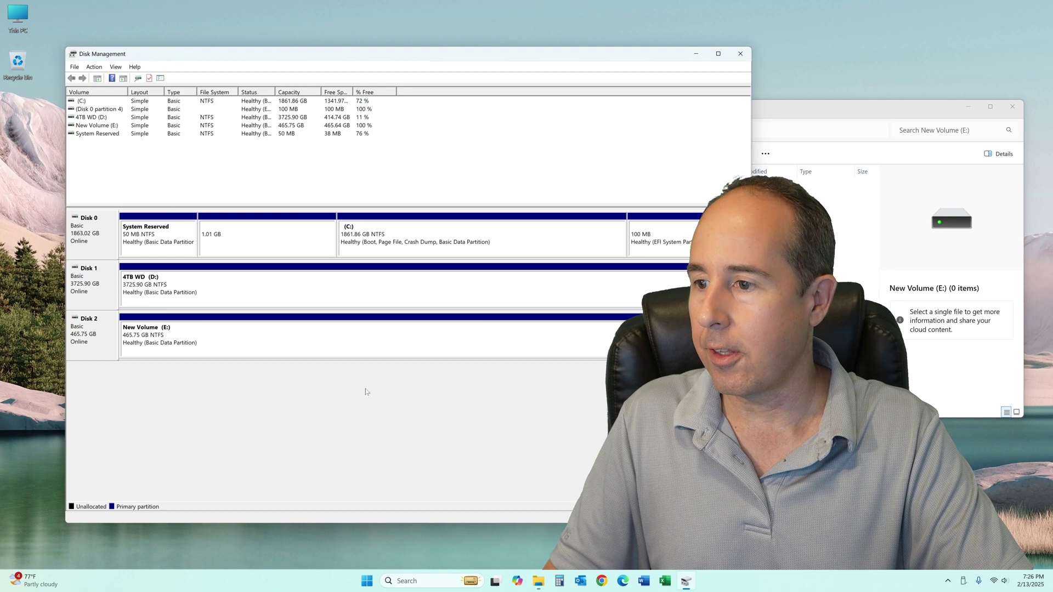
click(785, 115)
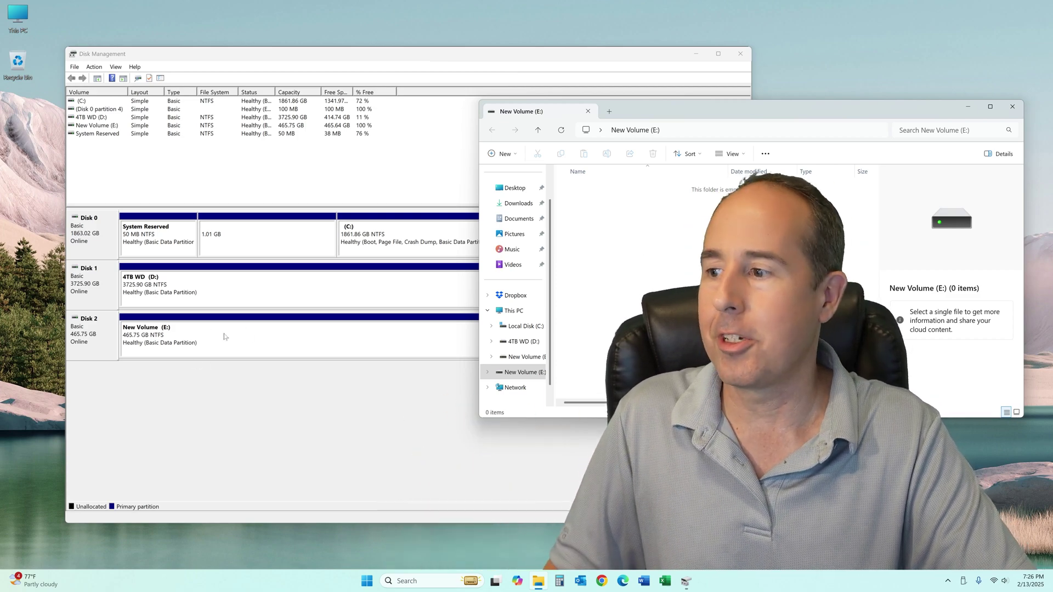
Open drive E:'s properties and change its label to 'Old Hard Drive'.
right_click(235, 353)
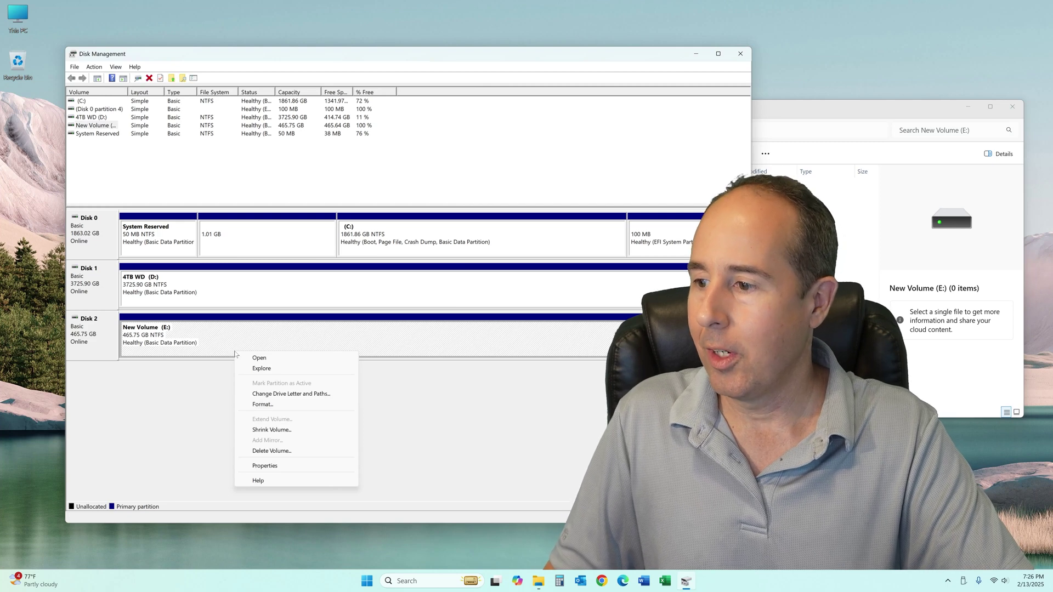
click(259, 357)
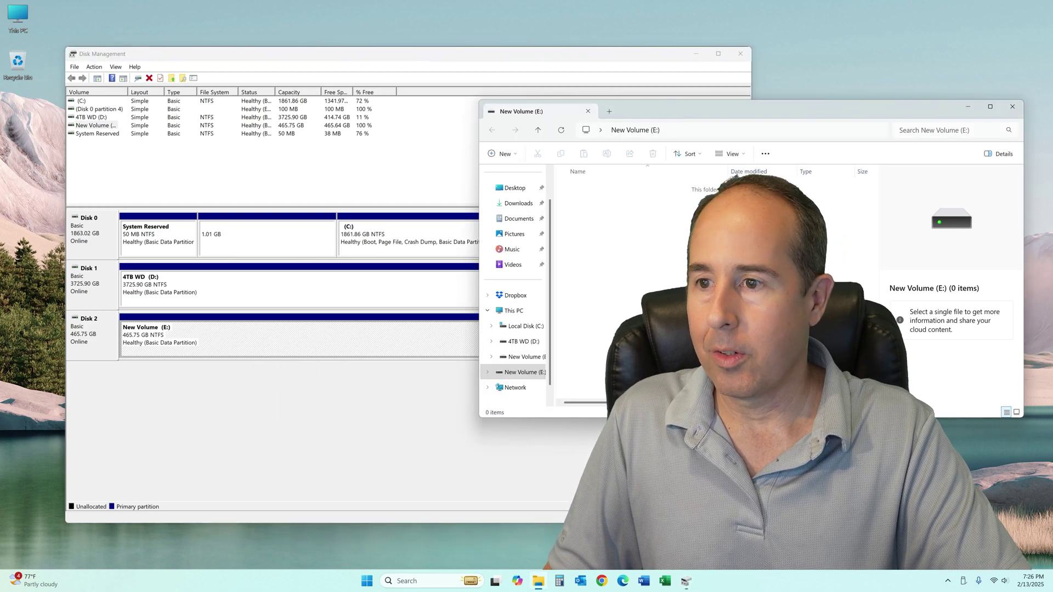
right_click(629, 130)
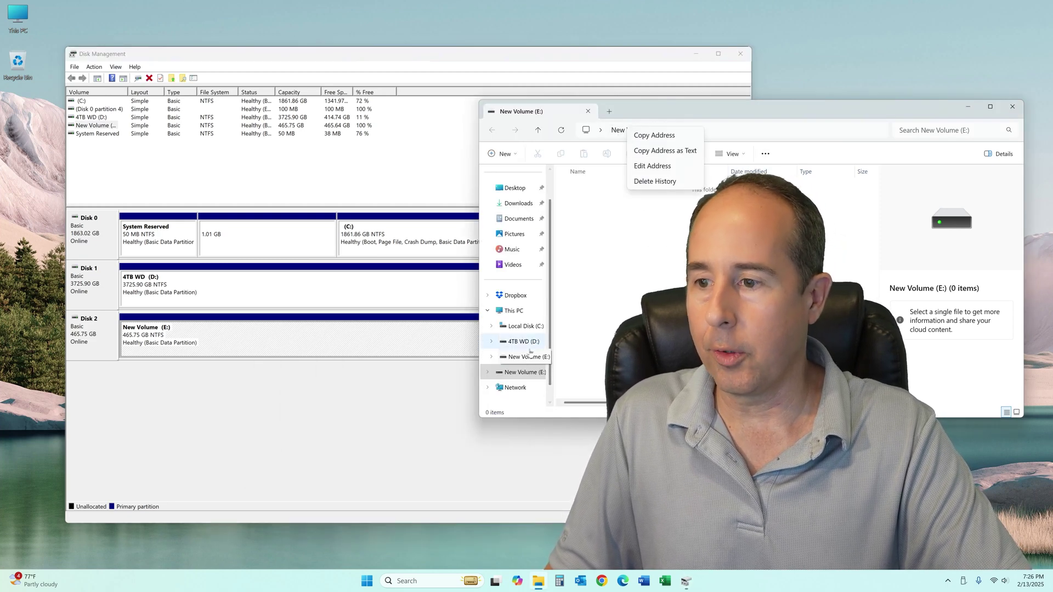
right_click(516, 373)
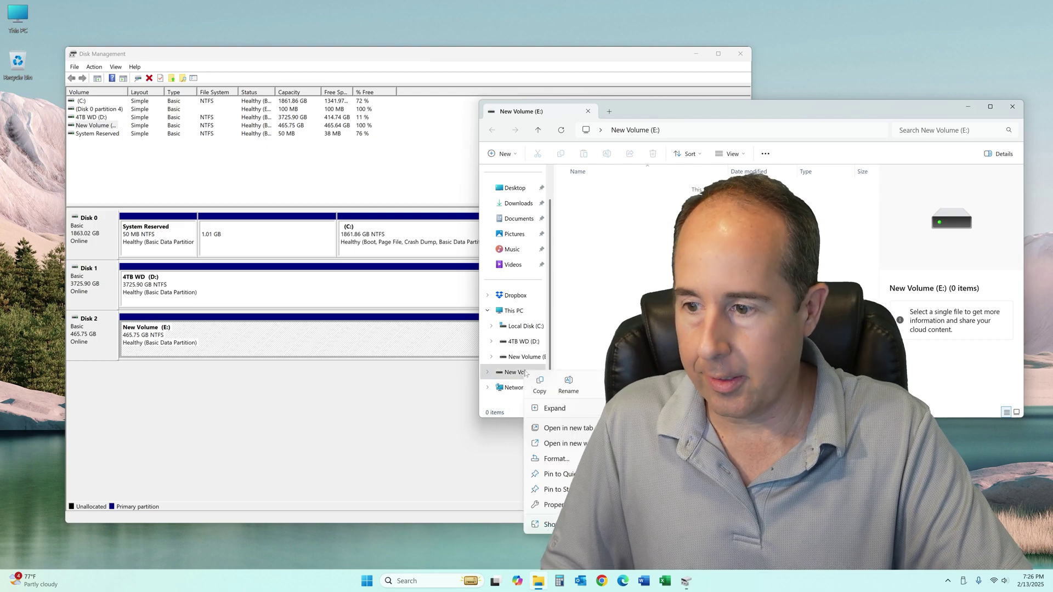
click(556, 505)
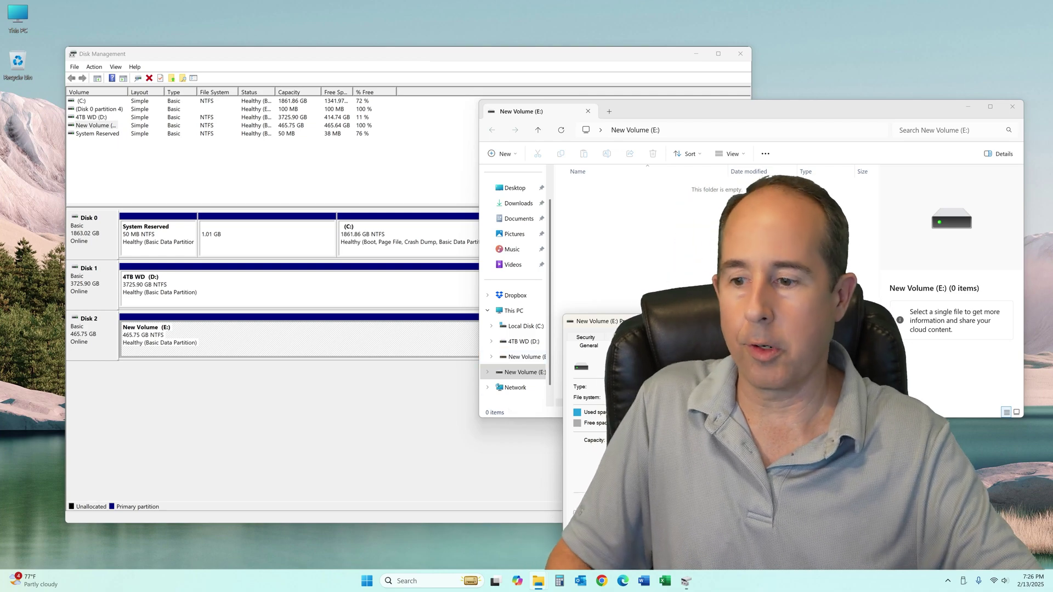
key(Return)
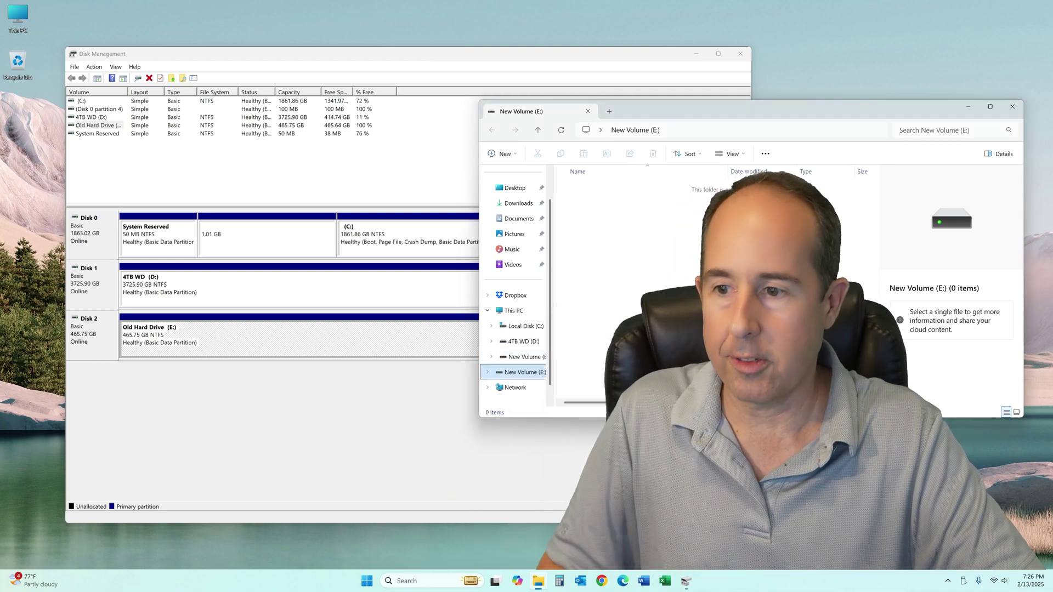